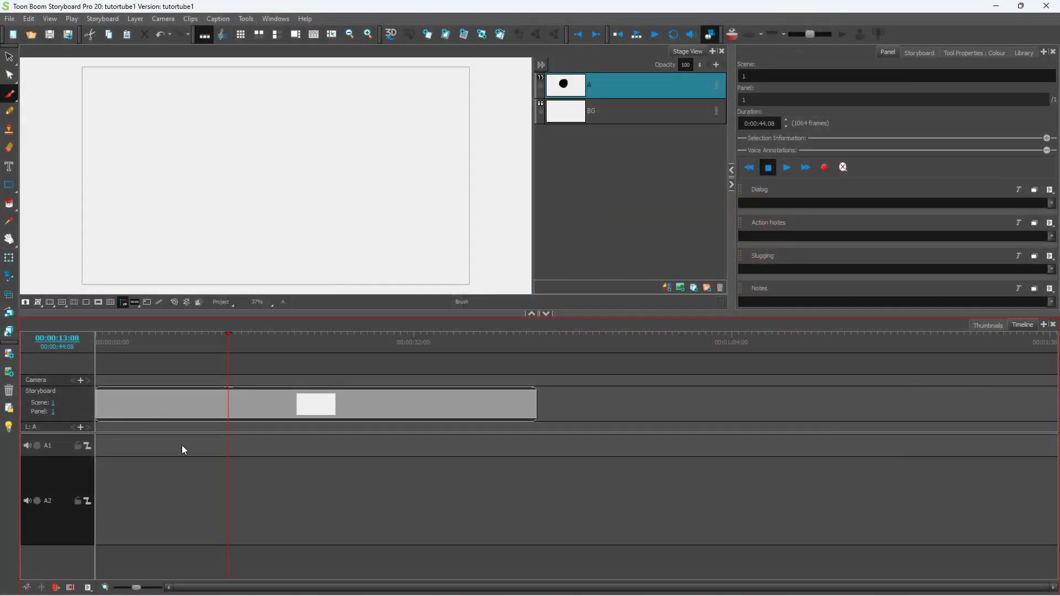
- Drag the playhead in the timeline ruler back to frame 00:00:00:00
left_click(231, 350)
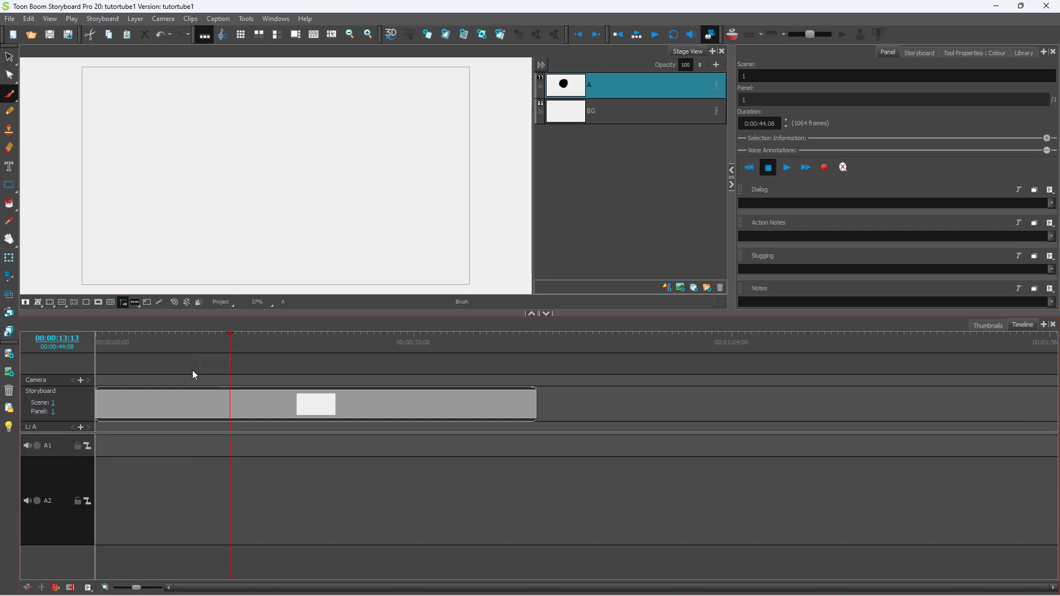
left_click_drag(161, 341, 97, 342)
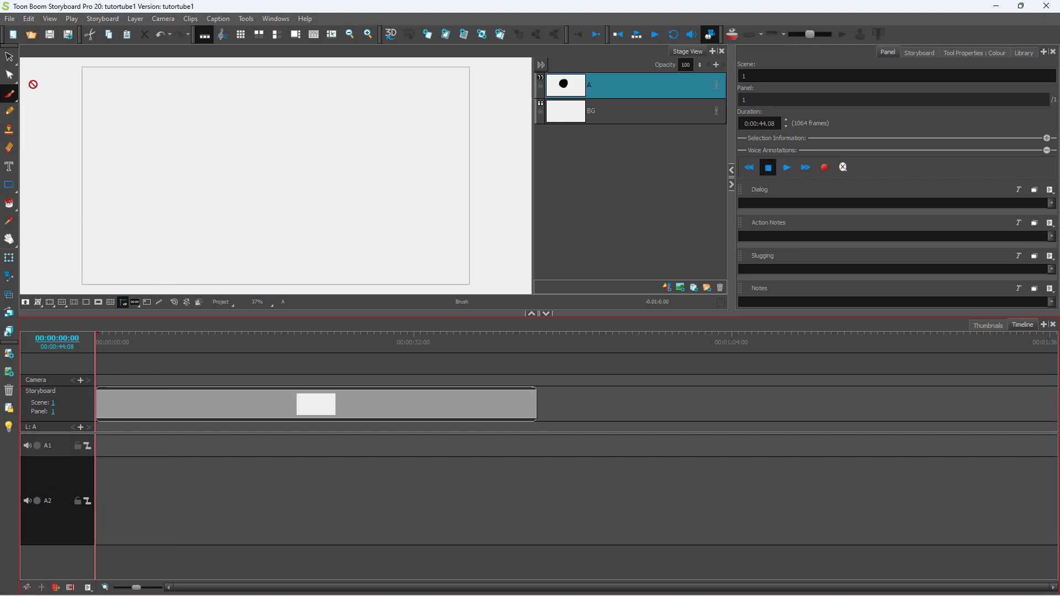
- Open the Record Sound dialog from File > Import > Record Sound
left_click(9, 18)
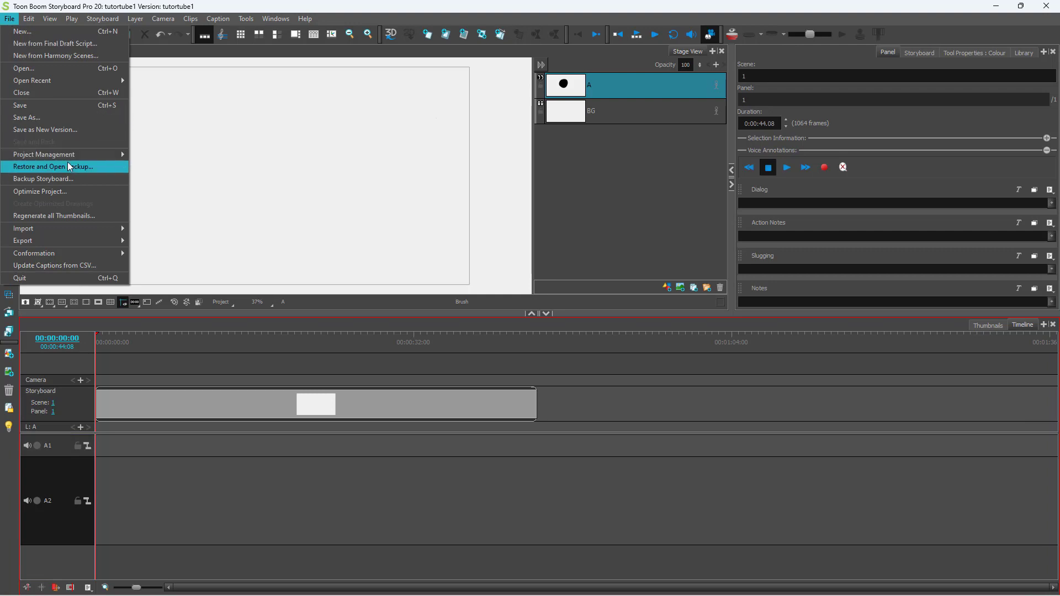
mouse_move(64, 229)
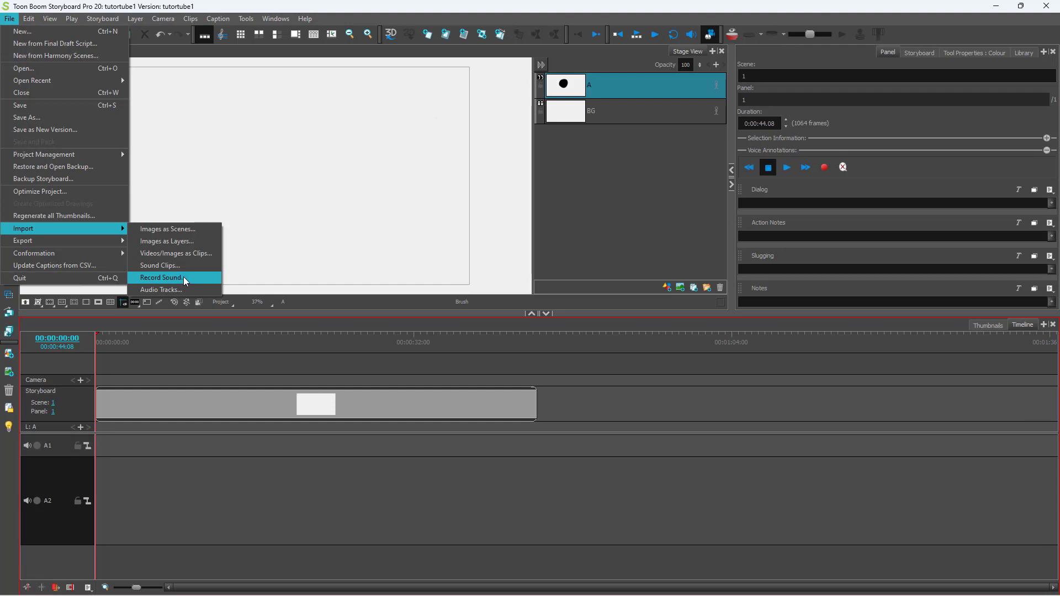
left_click(184, 276)
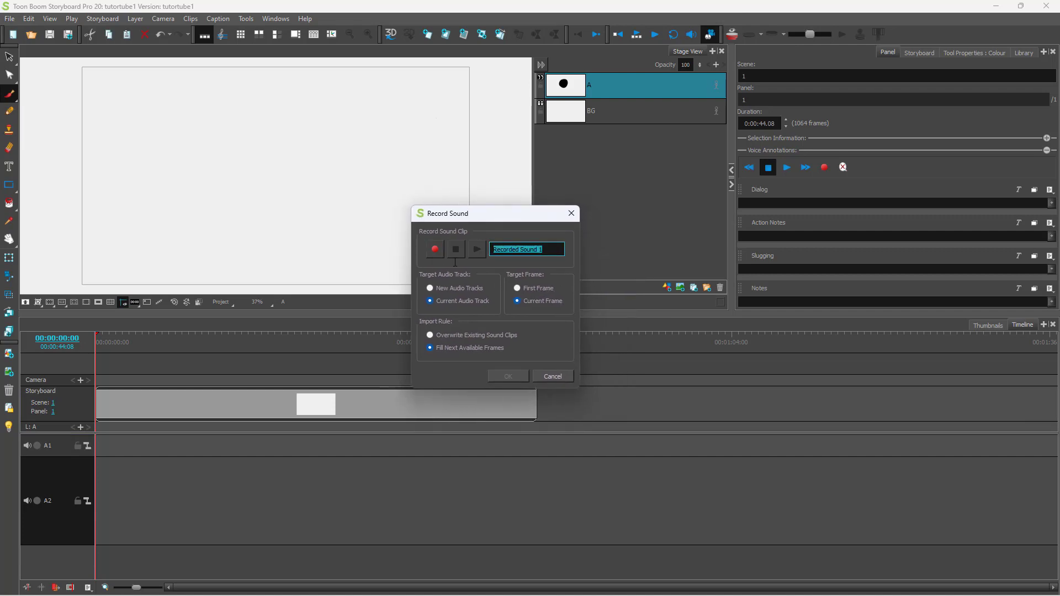
type("Tutor")
type("Tube")
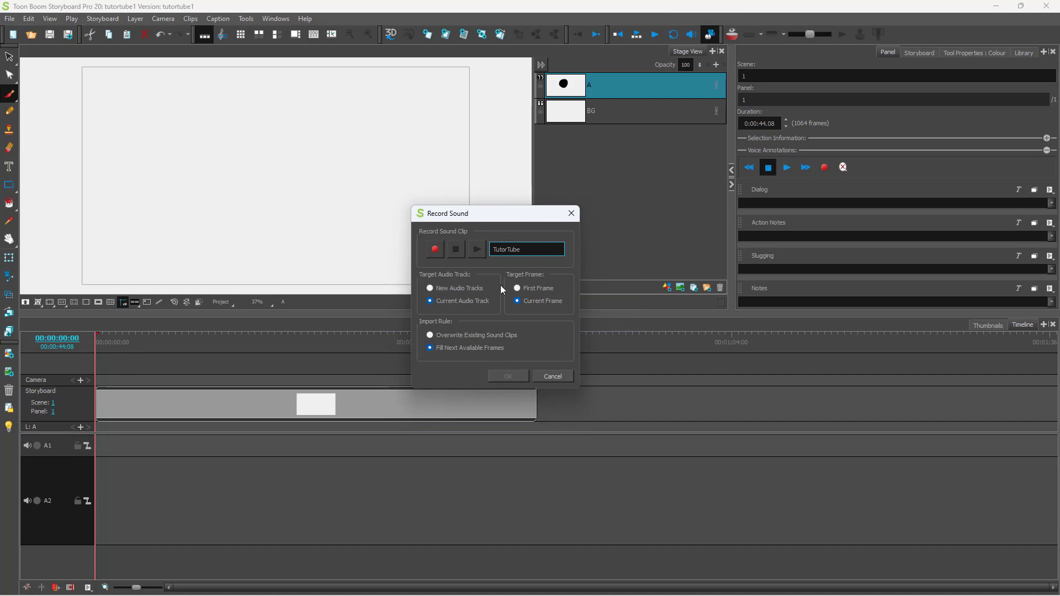
- Record the TutorTube voice clip, then play it back to check it
left_click(435, 249)
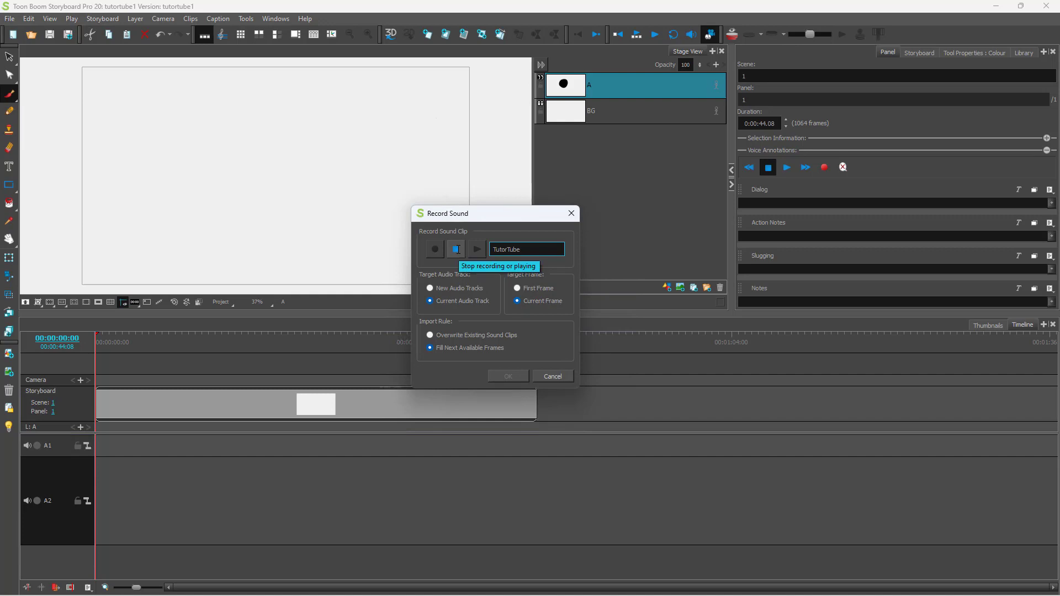
left_click(456, 249)
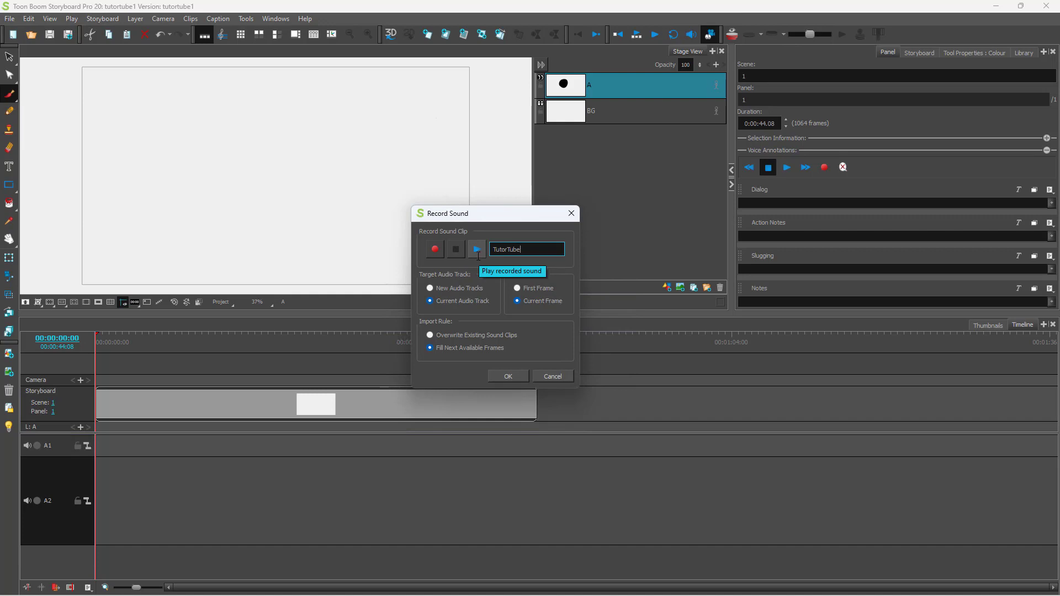
left_click(478, 250)
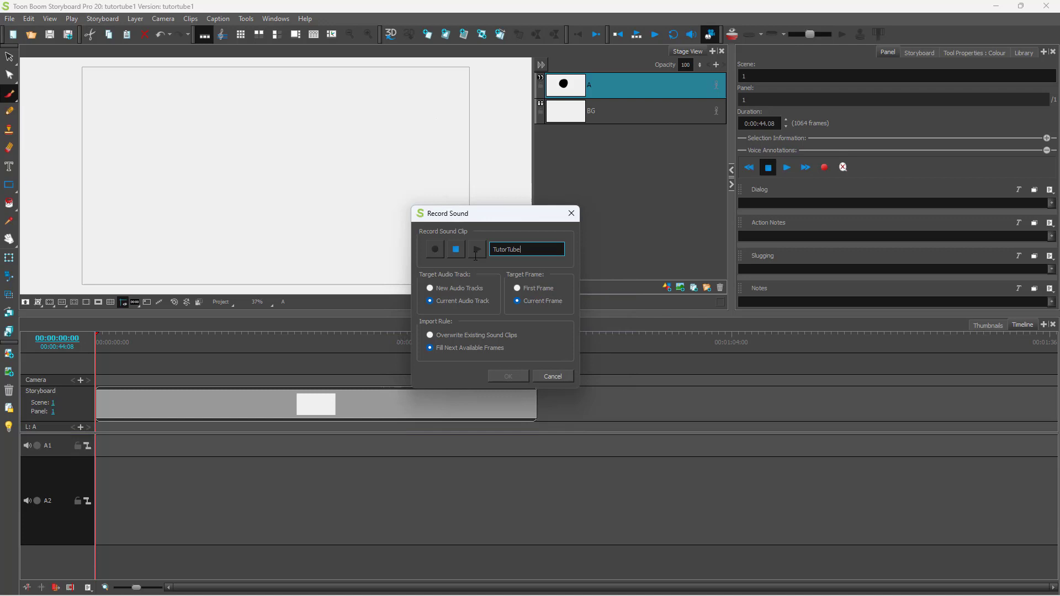
left_click(461, 254)
- Insert TutorTube.wav on track A2, enable Sound, and play the timeline briefly
left_click(511, 377)
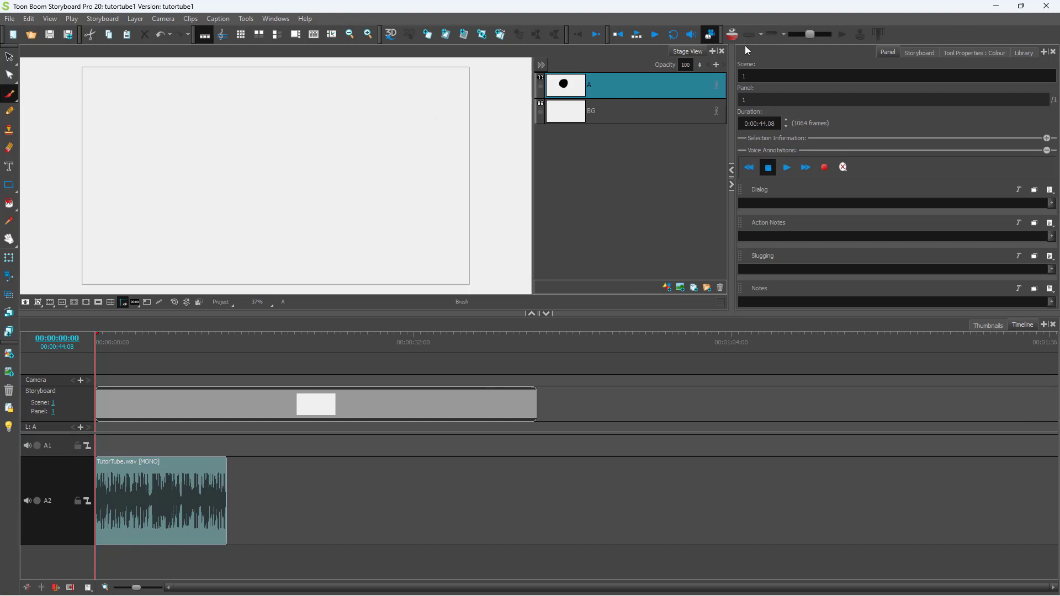
left_click(693, 35)
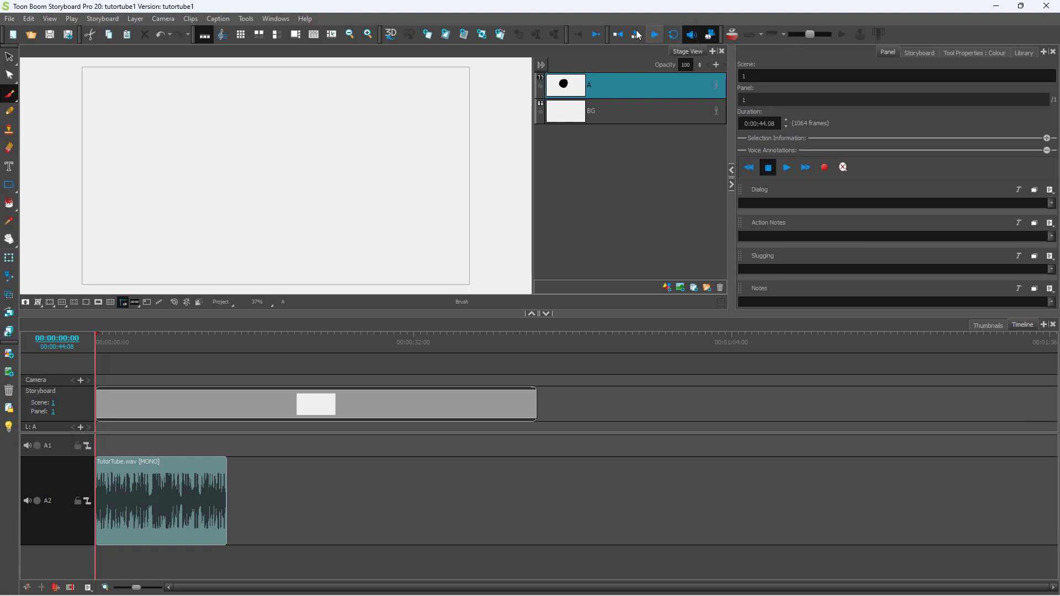
left_click(655, 35)
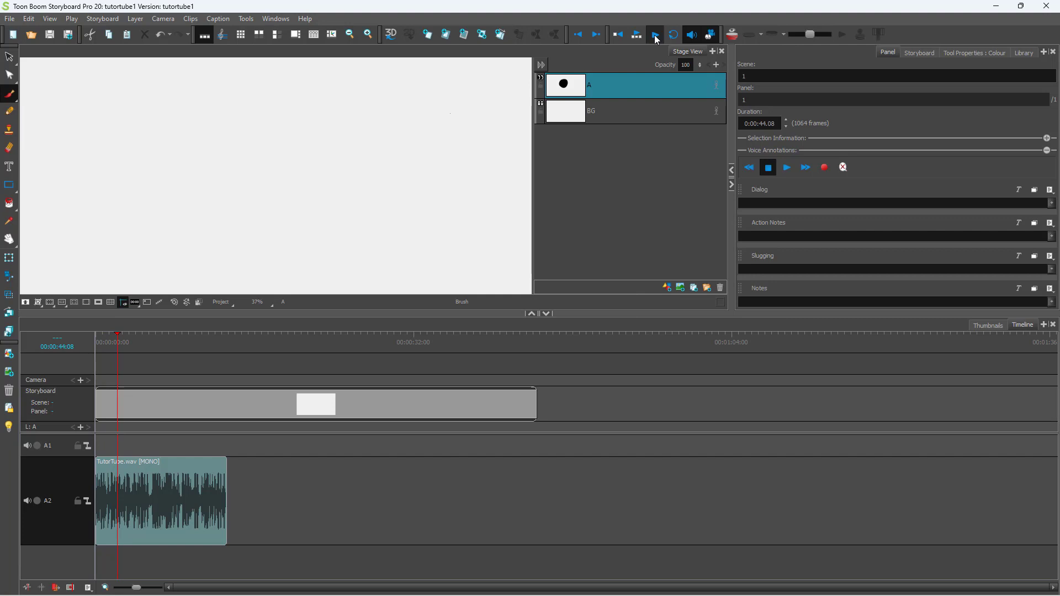
left_click(655, 39)
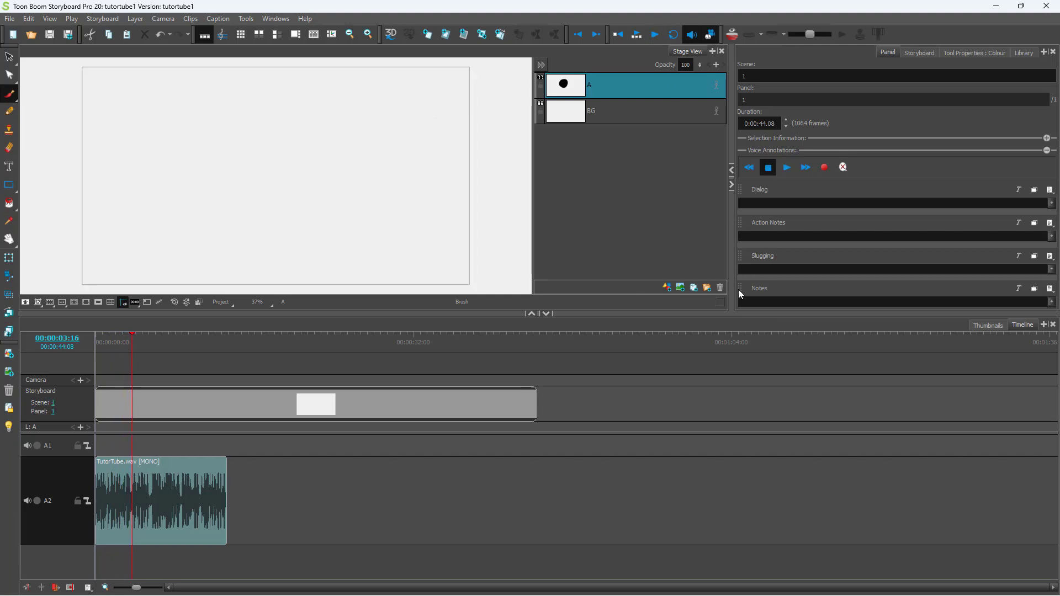